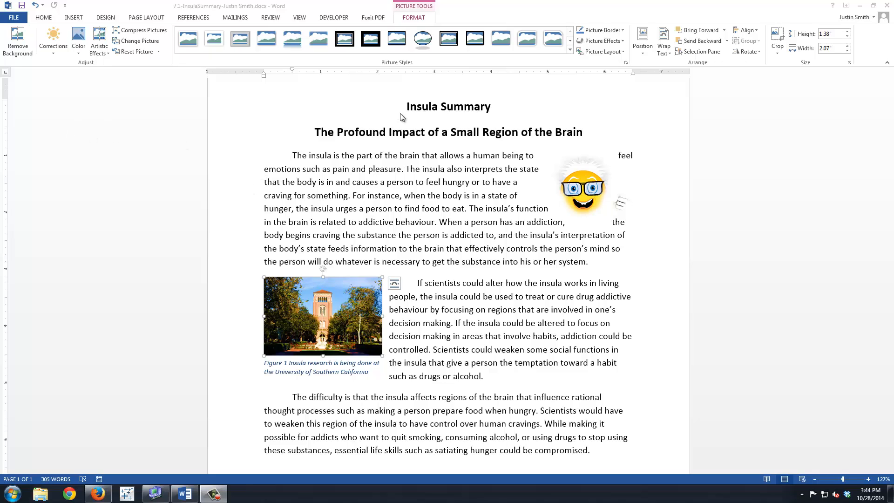
Apply an outside border and light orange shading to the two title lines
drag(405, 106, 589, 135)
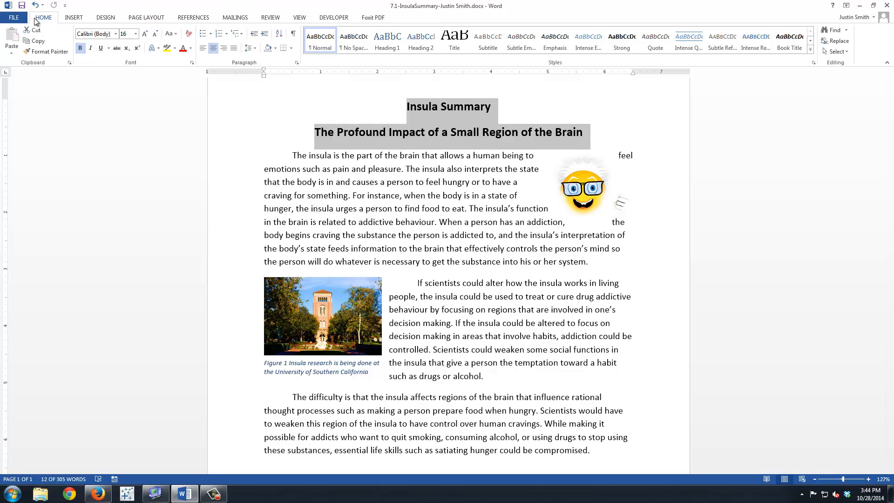
click(292, 47)
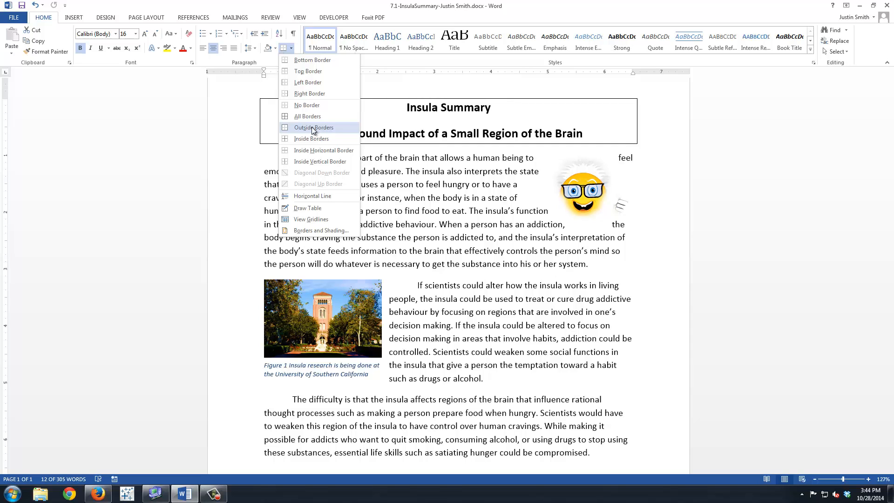
click(311, 127)
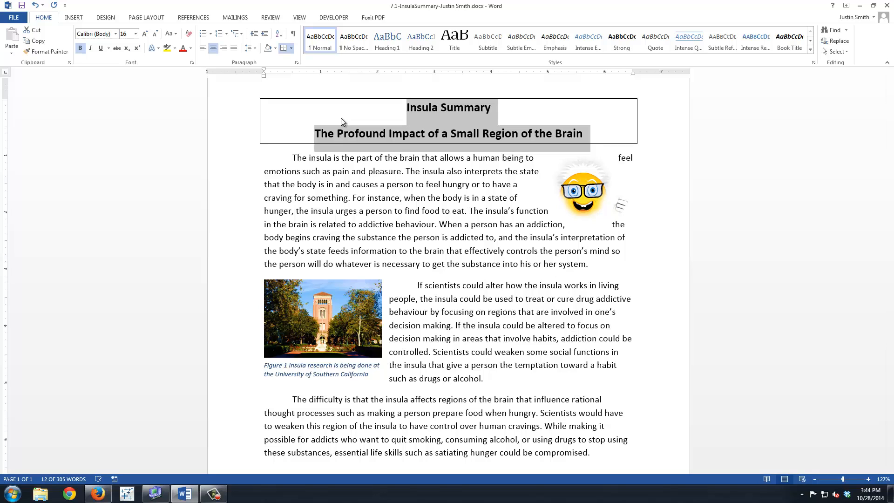
click(275, 51)
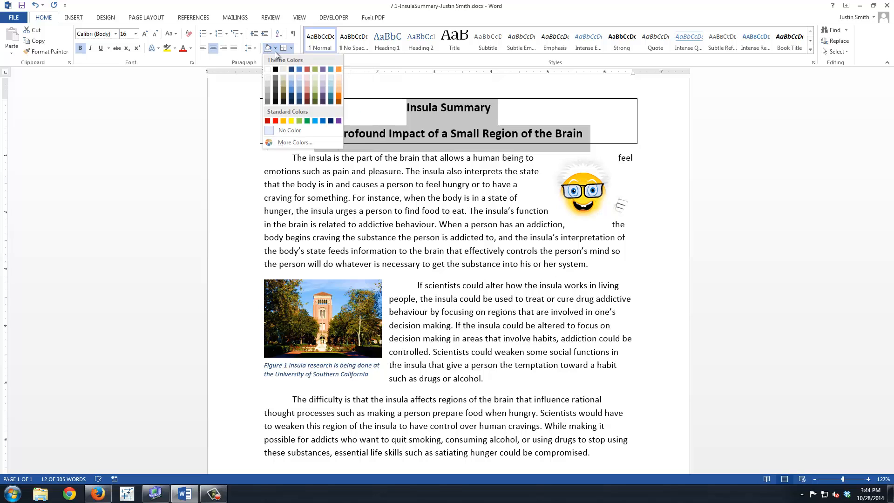
click(339, 77)
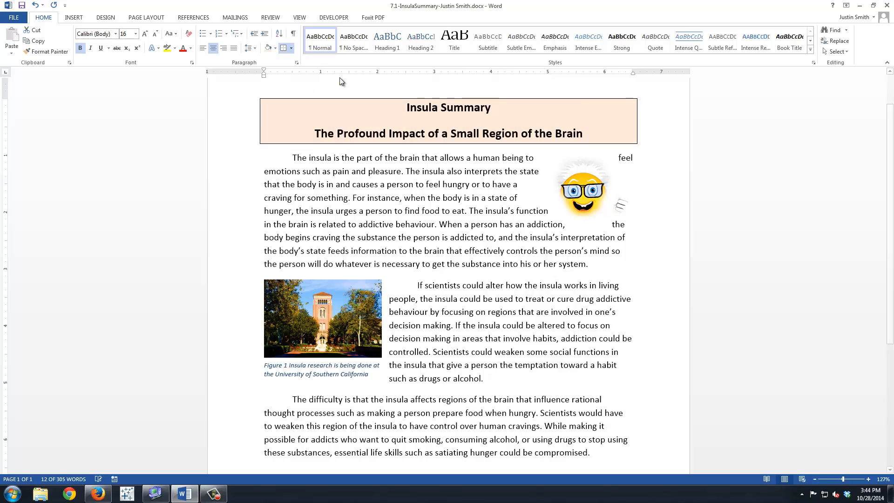
click(364, 157)
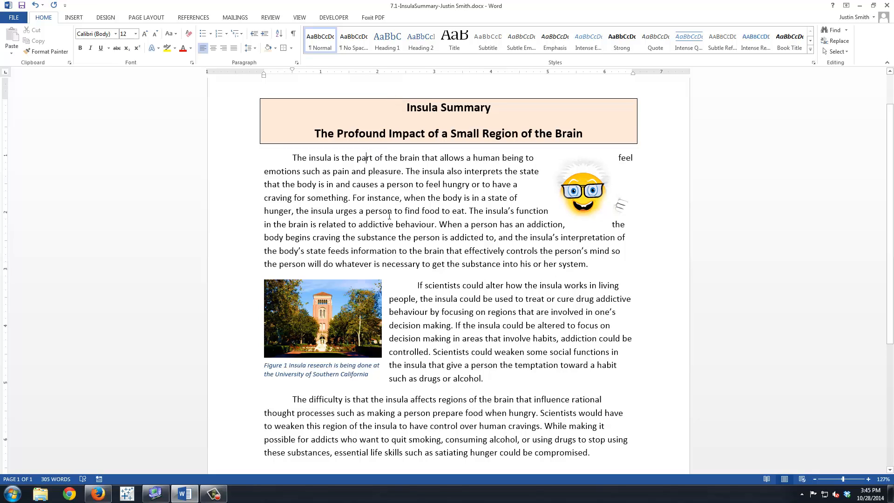
click(394, 197)
Add a Shadow page border with a 1½ pt line width to the whole document
click(111, 18)
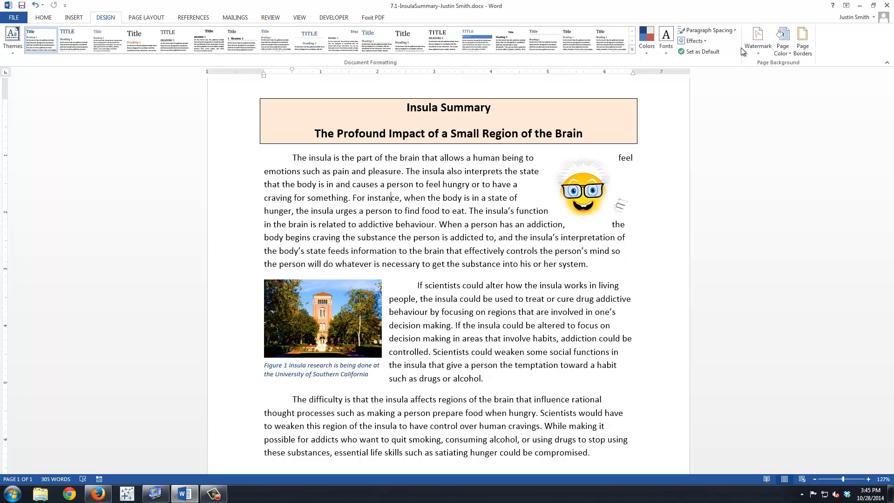
click(806, 49)
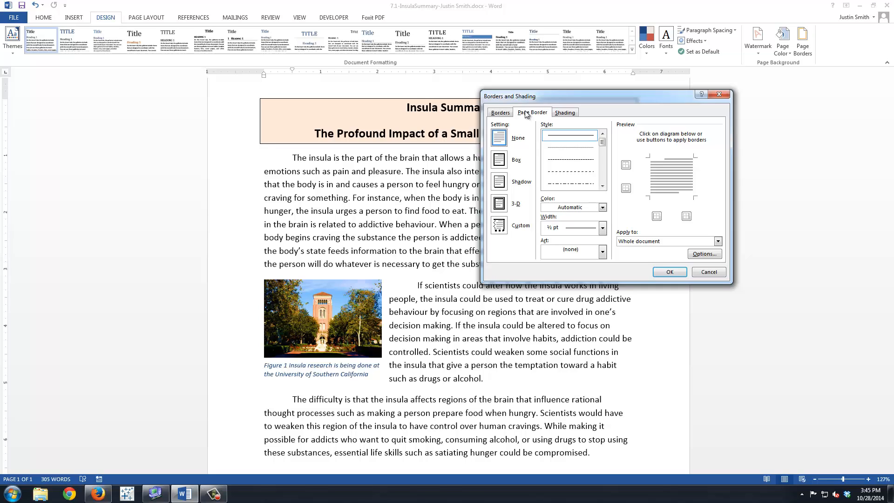
click(502, 184)
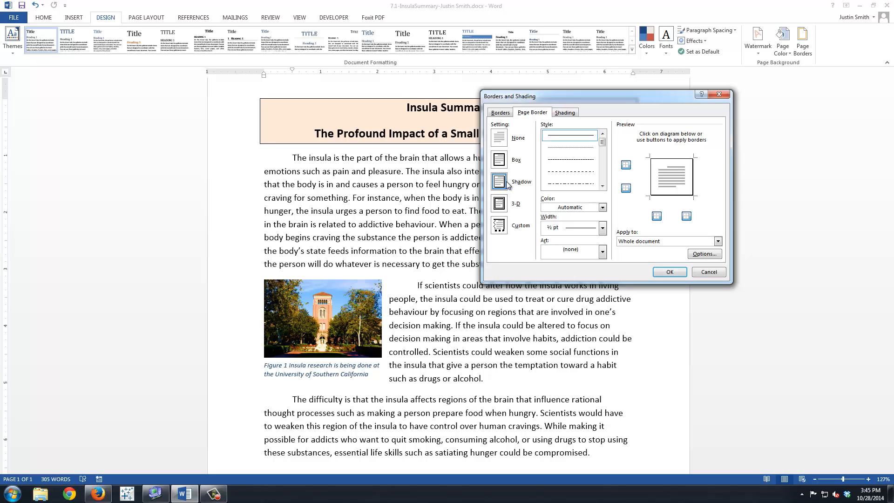
click(604, 229)
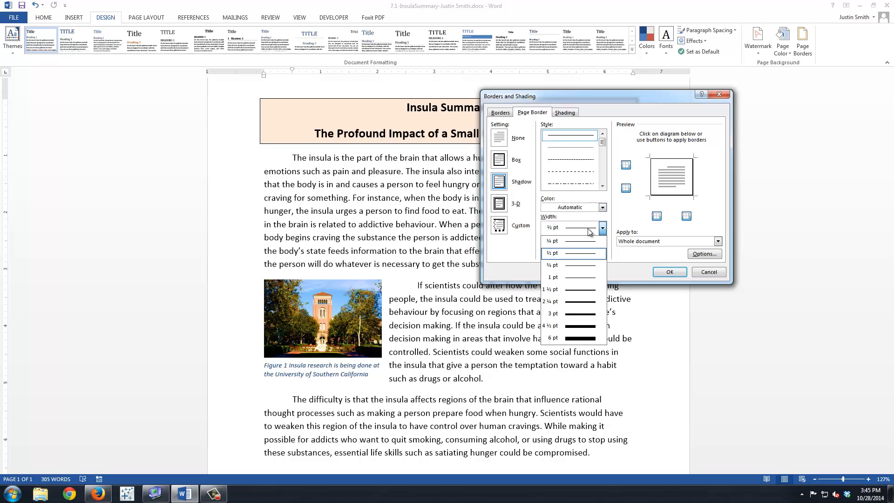
click(552, 291)
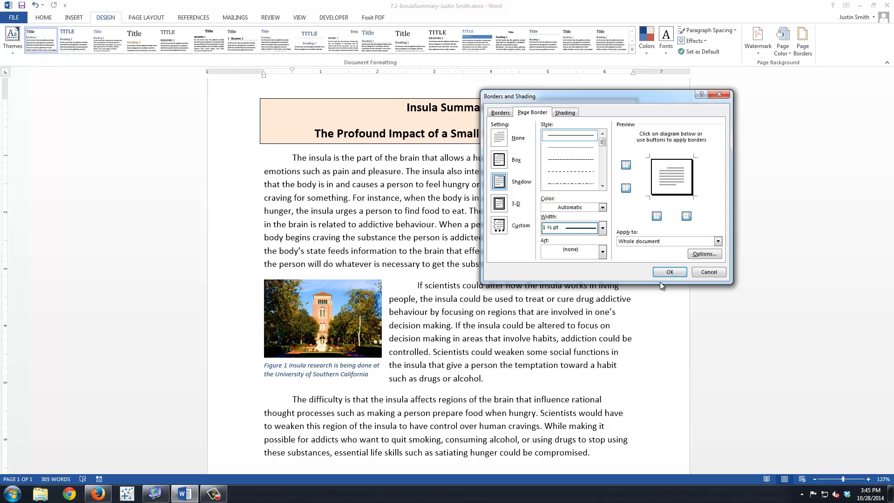
click(669, 272)
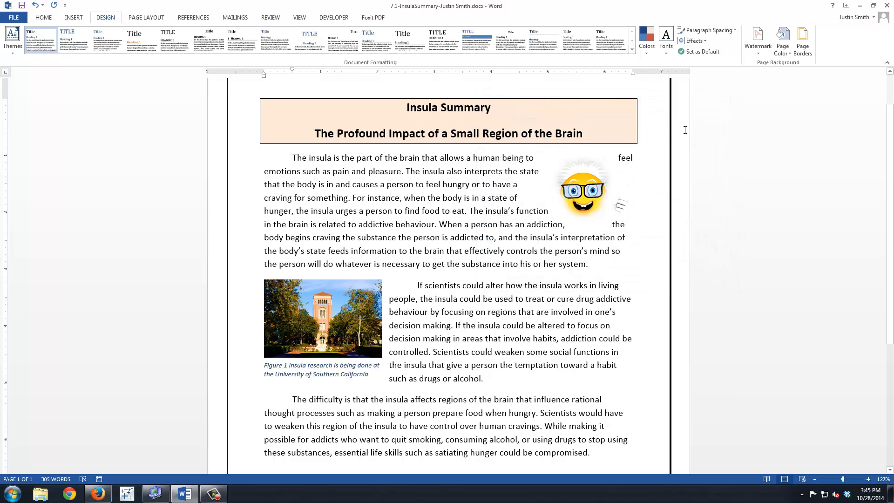
scroll(659, 320, down, 1)
scroll(659, 319, down, 3)
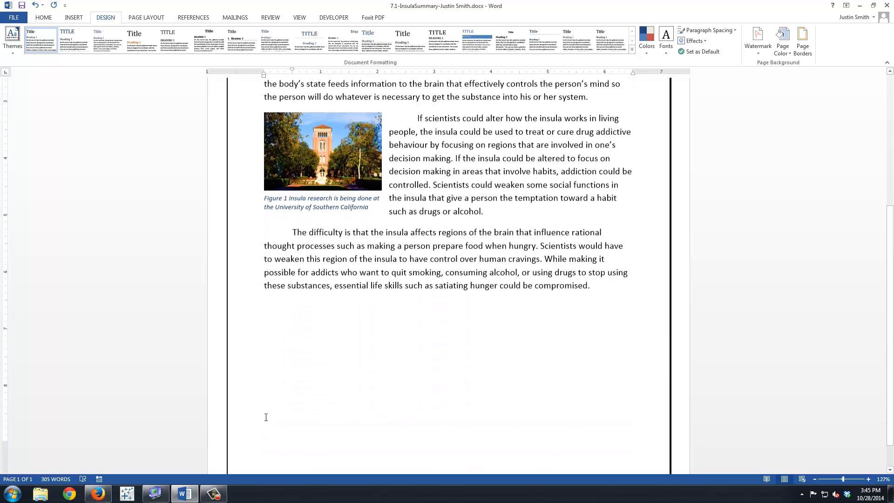
scroll(624, 419, up, 1)
scroll(621, 386, up, 4)
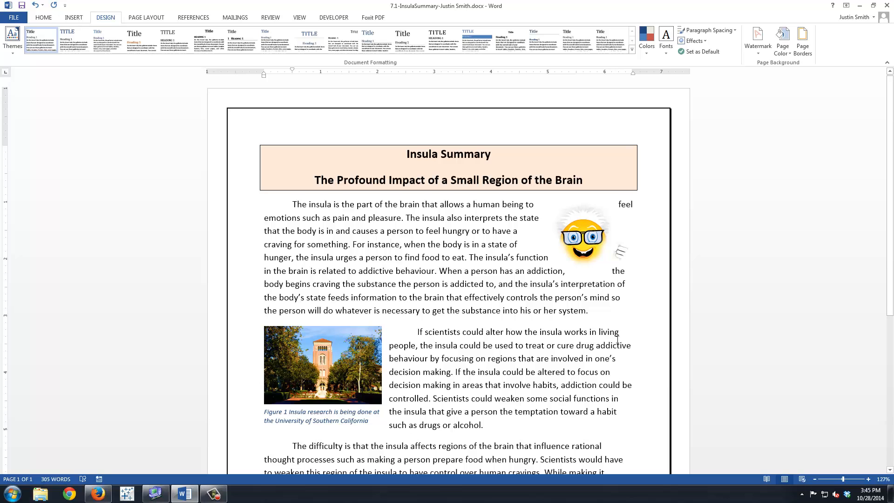
Start a new paragraph after the last one and insert a built-in quote text box with a beige gradient background
scroll(604, 334, down, 4)
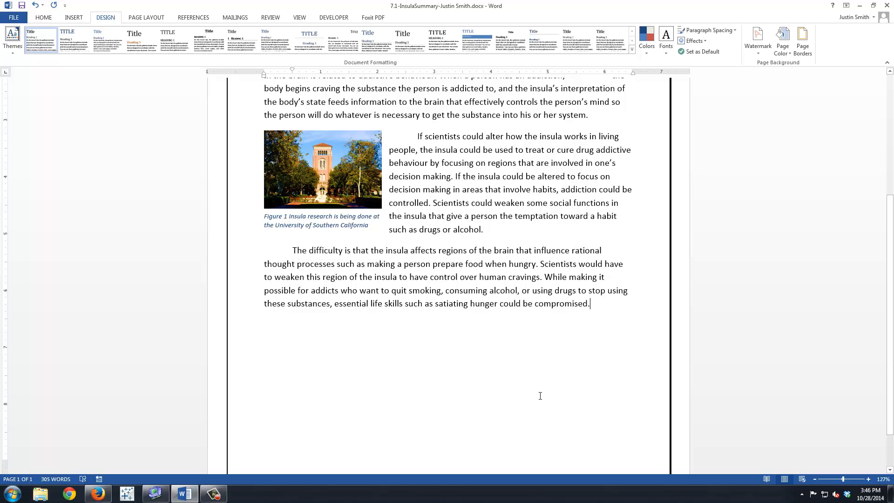
key(Return)
click(73, 19)
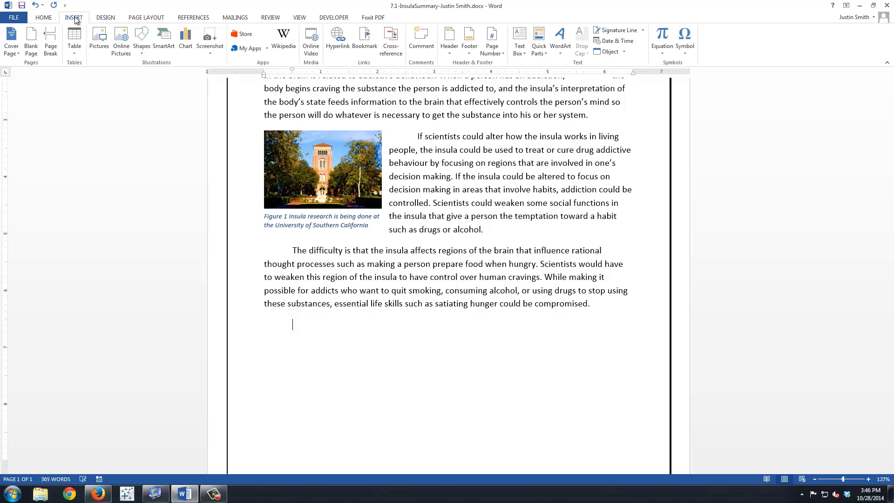
click(521, 41)
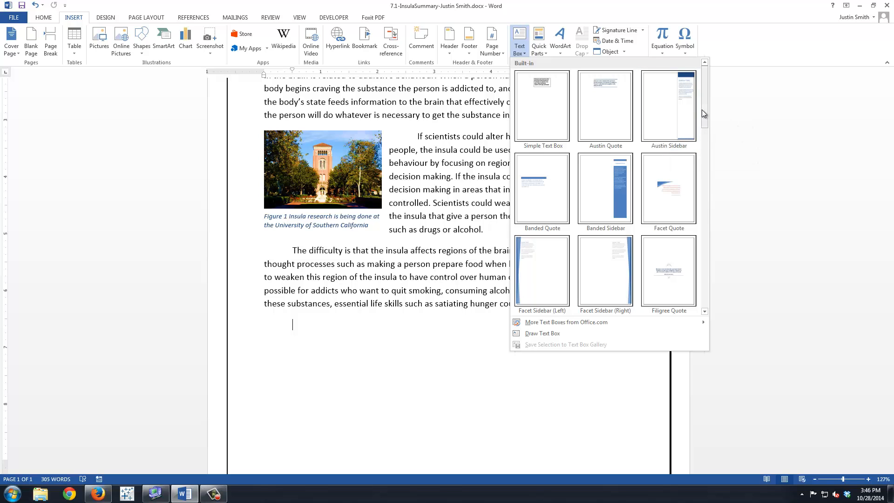
drag(702, 110, 699, 287)
click(534, 257)
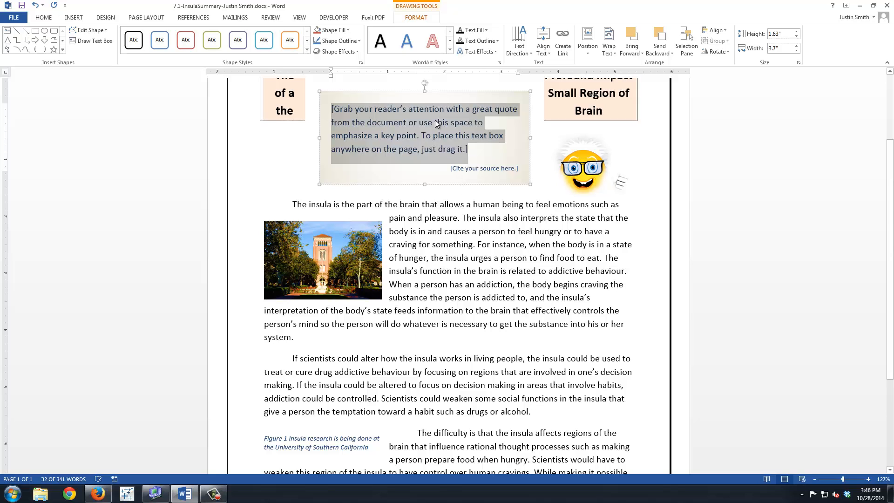
Fill the text box with "Some people with damage to the insula were able to quit smoking instantly." and remove the source placeholder
text(Som)
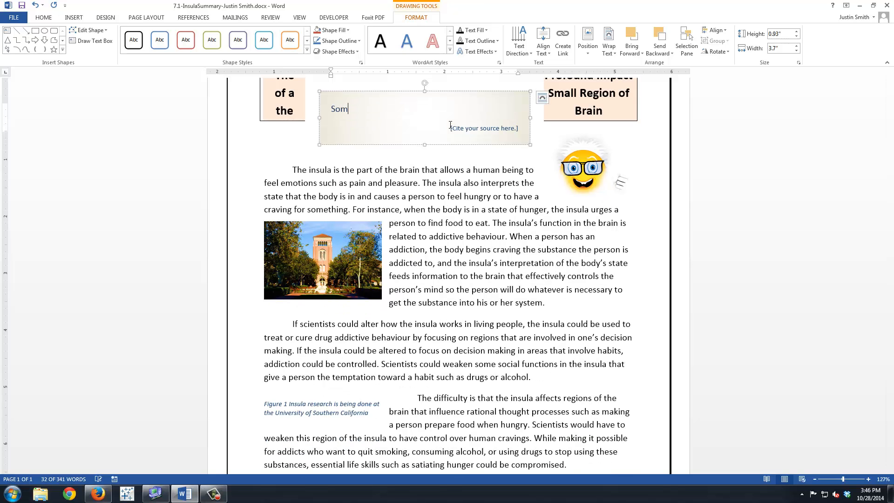
text(e people with damage )
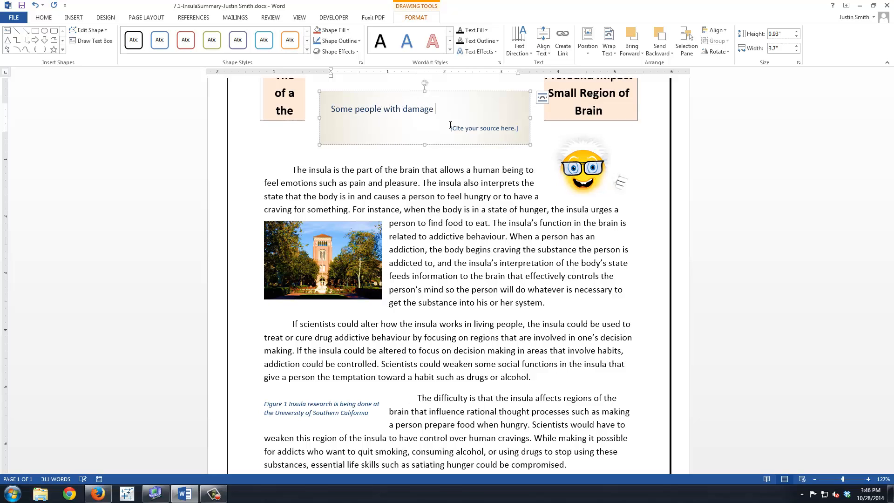
text(to the insula were able to q)
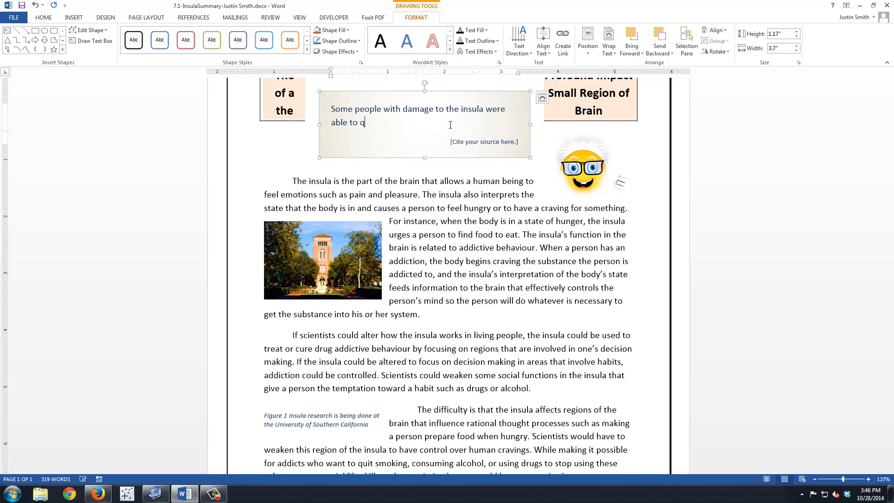
text(uit smoking instantly.)
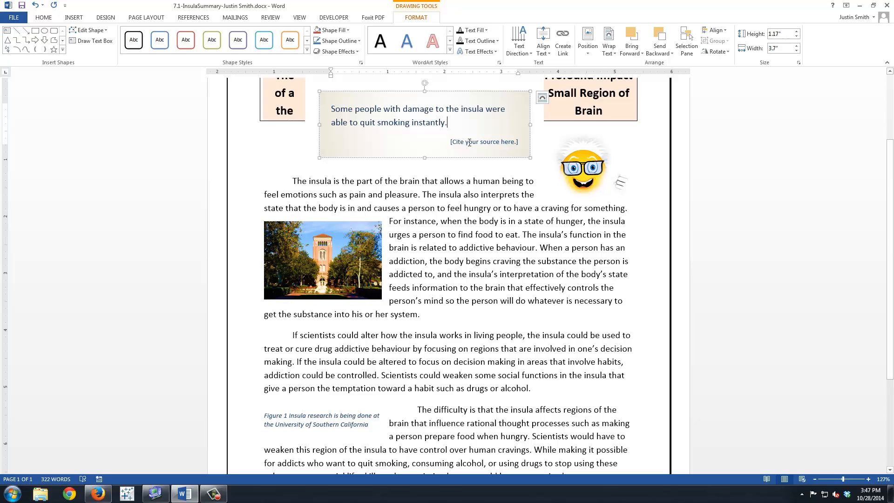
right_click(469, 142)
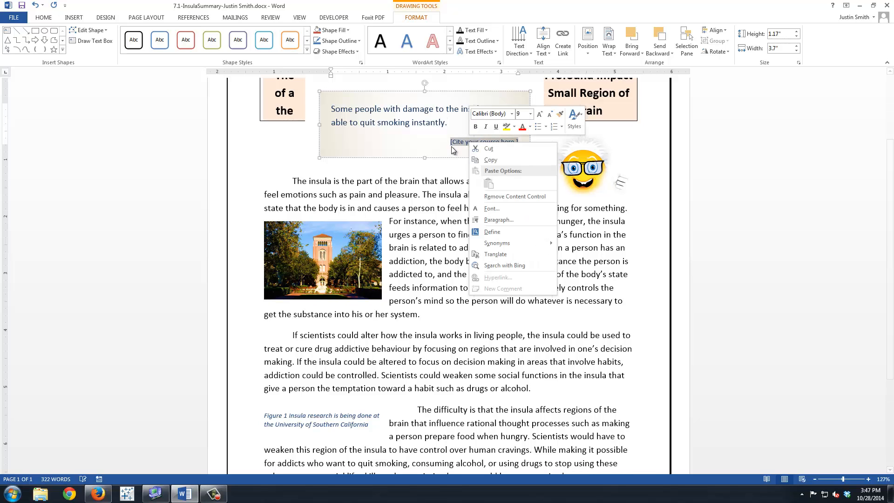
click(498, 197)
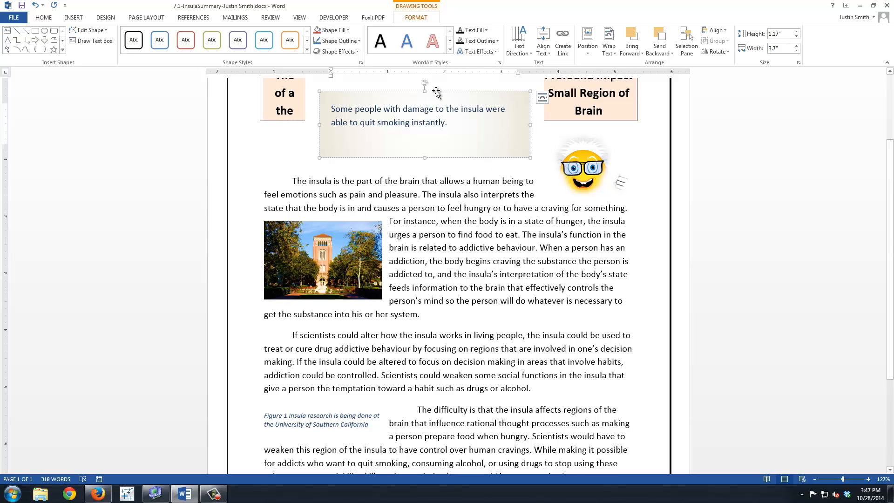
Move the text box below the last paragraph, centred at the page's bottom margin, and reduce its height to about 0.89"
drag(437, 93, 461, 343)
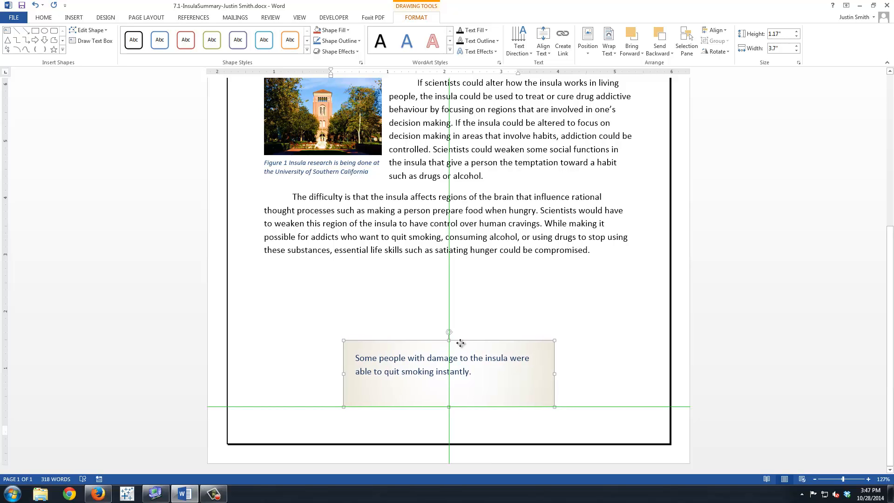
drag(460, 343, 460, 343)
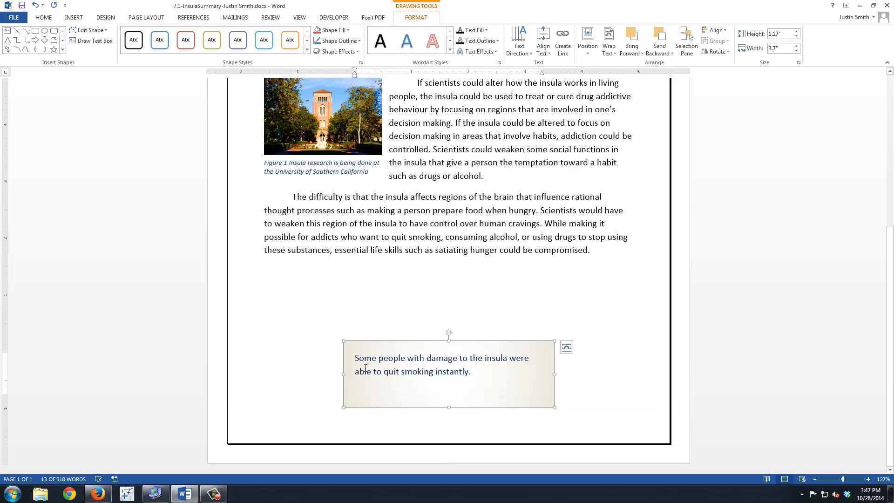
mouse_move(448, 408)
mouse_down()
mouse_move(448, 376)
mouse_move(448, 392)
mouse_up()
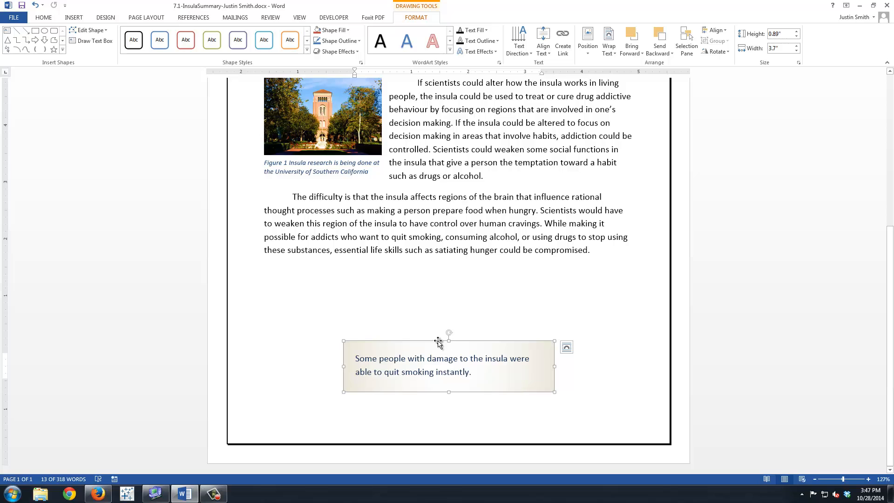
drag(439, 343, 436, 358)
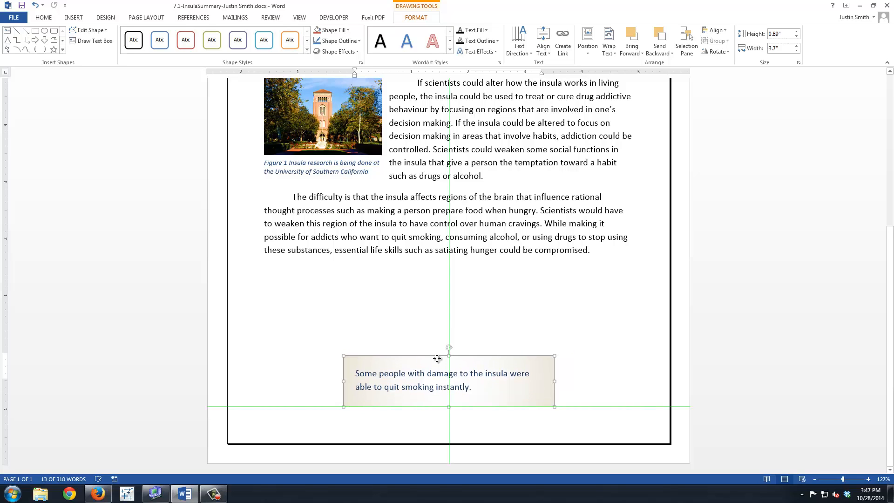
drag(436, 359, 437, 358)
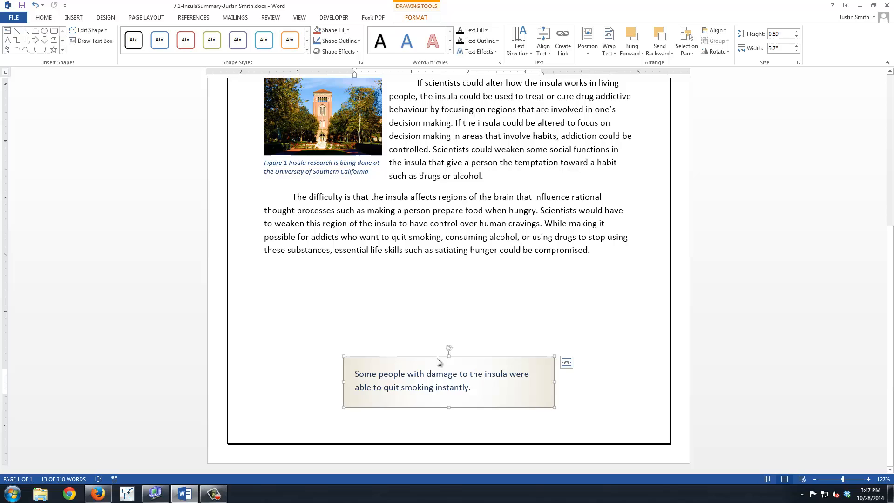
Save the document, deselect the text box and review the formatted page
click(21, 5)
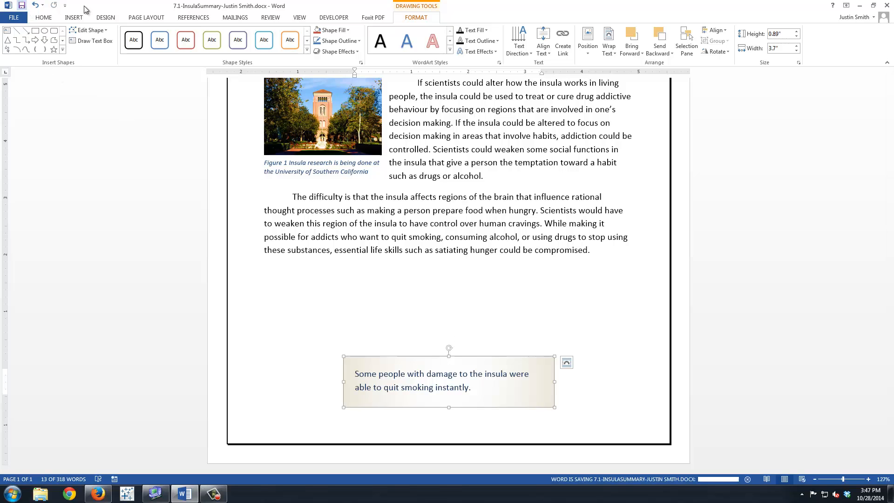
click(448, 308)
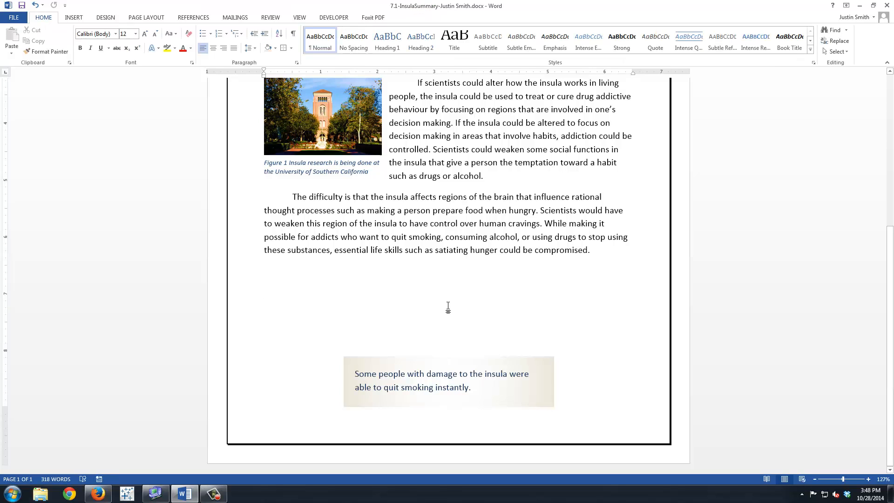
scroll(448, 307, up, 6)
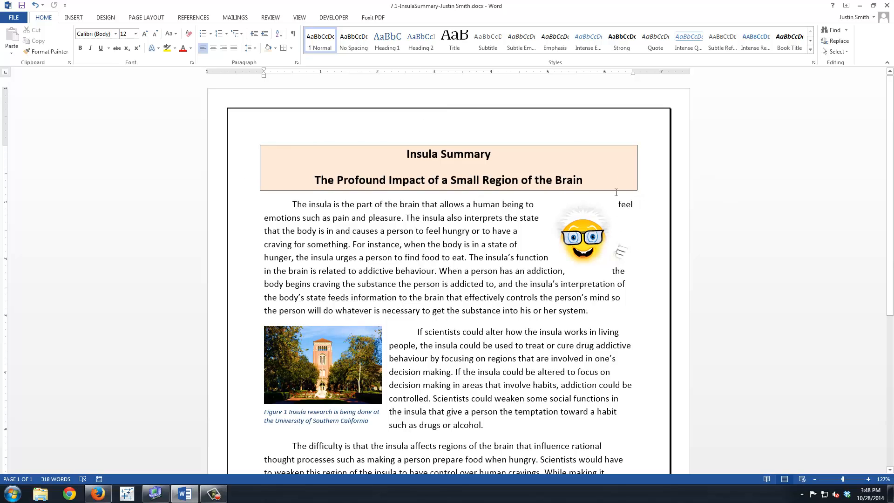
scroll(614, 182, down, 5)
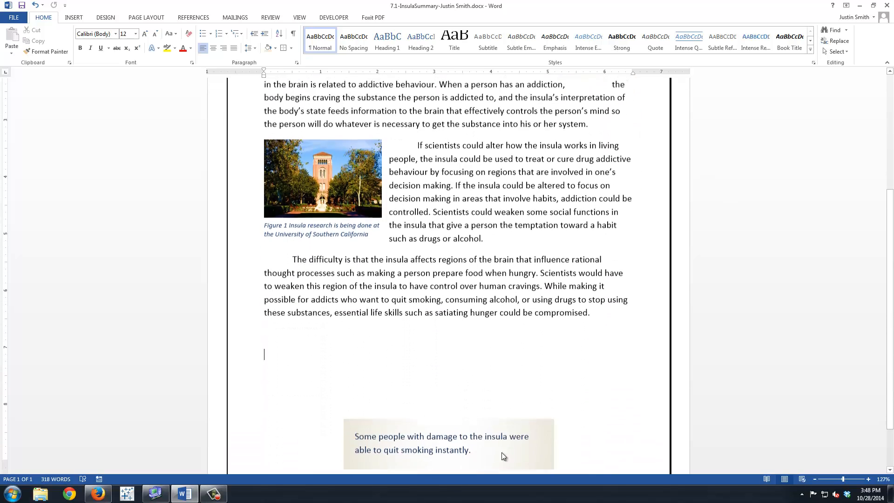